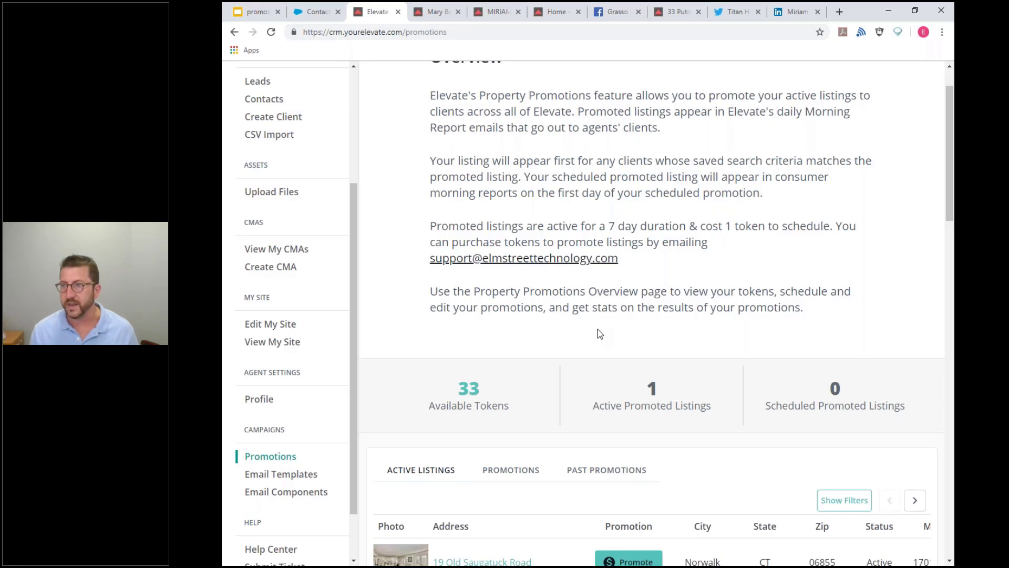
{"action": "scroll", "coordinate": [597, 333], "scroll_direction": "down", "scroll_amount": 1}
{"action": "scroll", "coordinate": [598, 334], "scroll_direction": "down", "scroll_amount": 2}
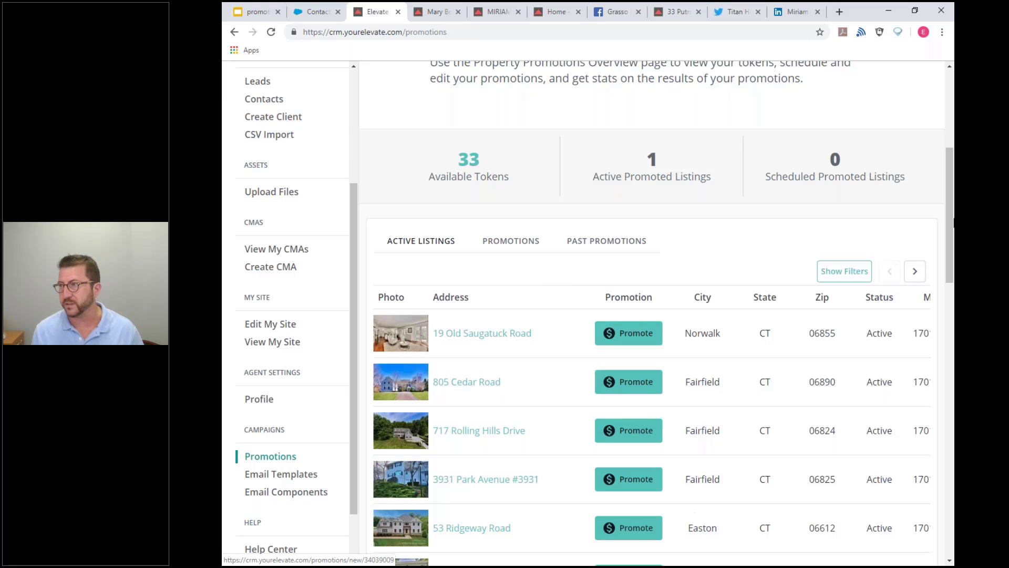
{"action": "left_click_drag", "start_coordinate": [951, 218], "coordinate": [953, 265]}
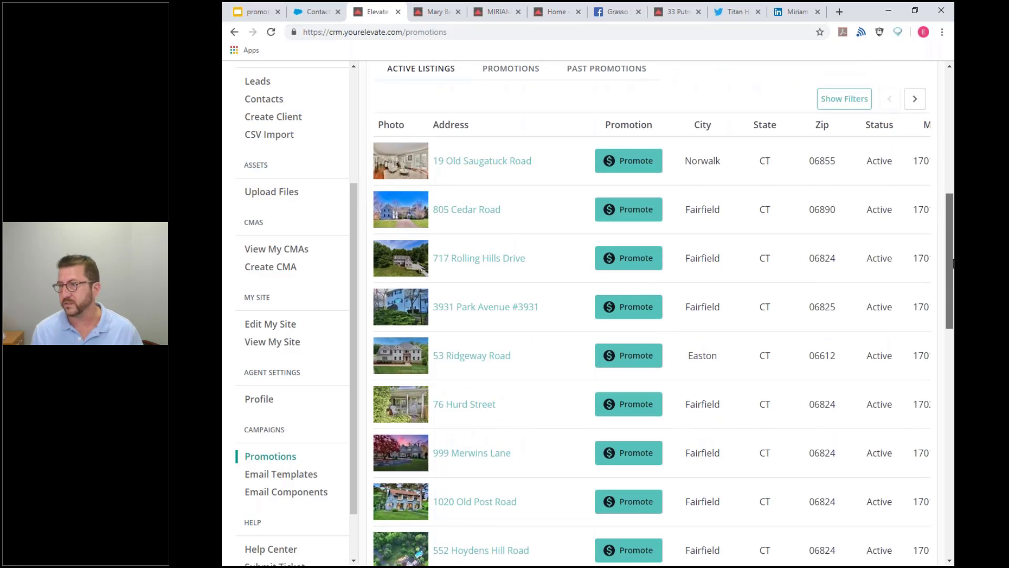
Create and confirm the July 19–26, 2019 promotion for 19 Old Saugatuck Road
{"action": "left_click_drag", "start_coordinate": [954, 264], "coordinate": [953, 249]}
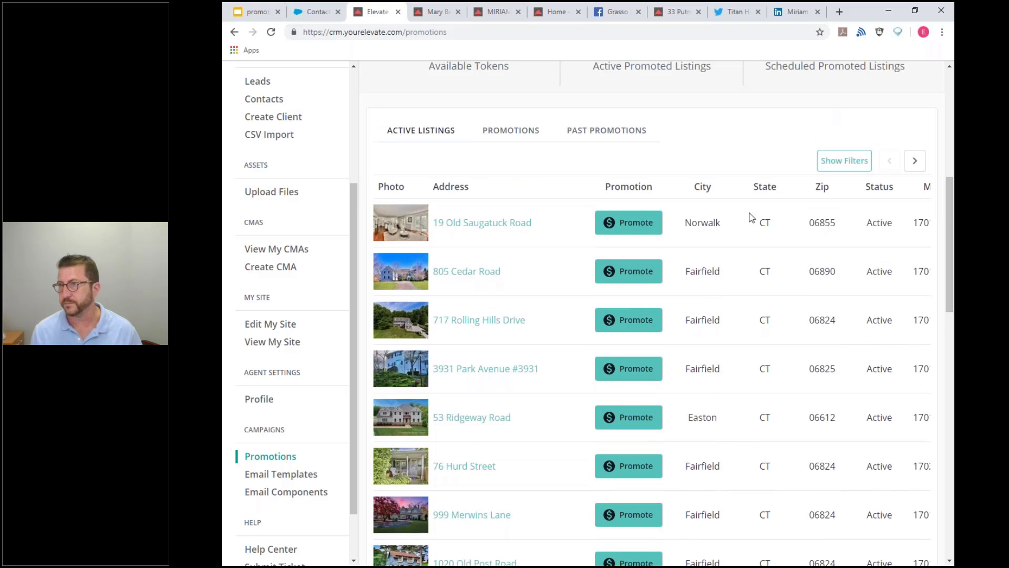
{"action": "left_click", "coordinate": [626, 223]}
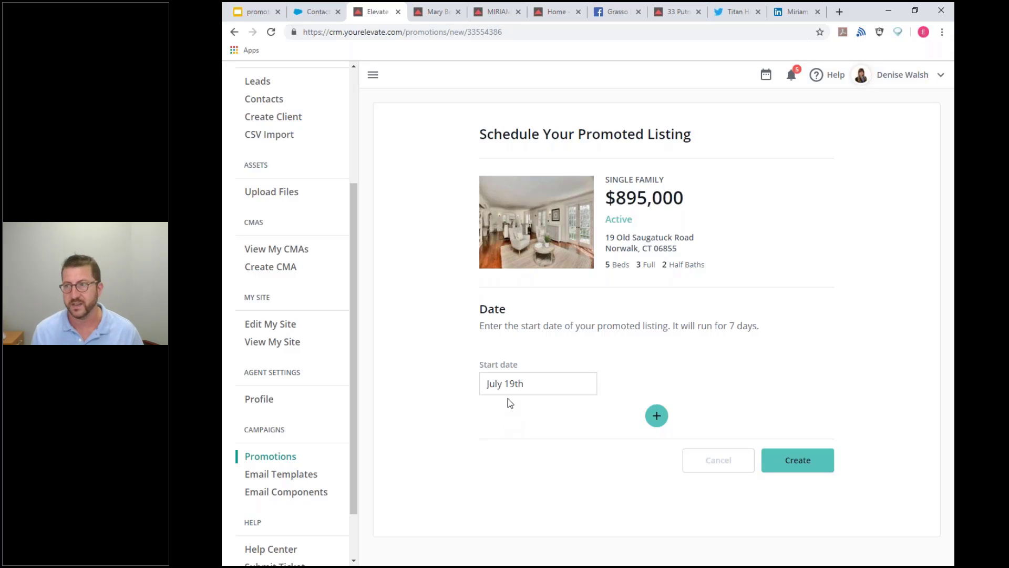
{"action": "left_click", "coordinate": [514, 383]}
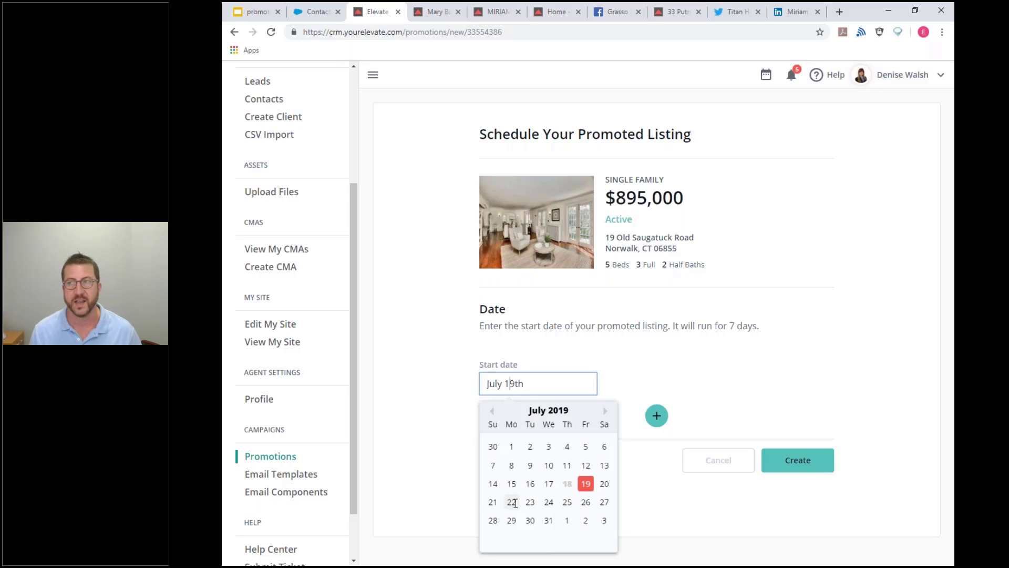
{"action": "left_click", "coordinate": [525, 325]}
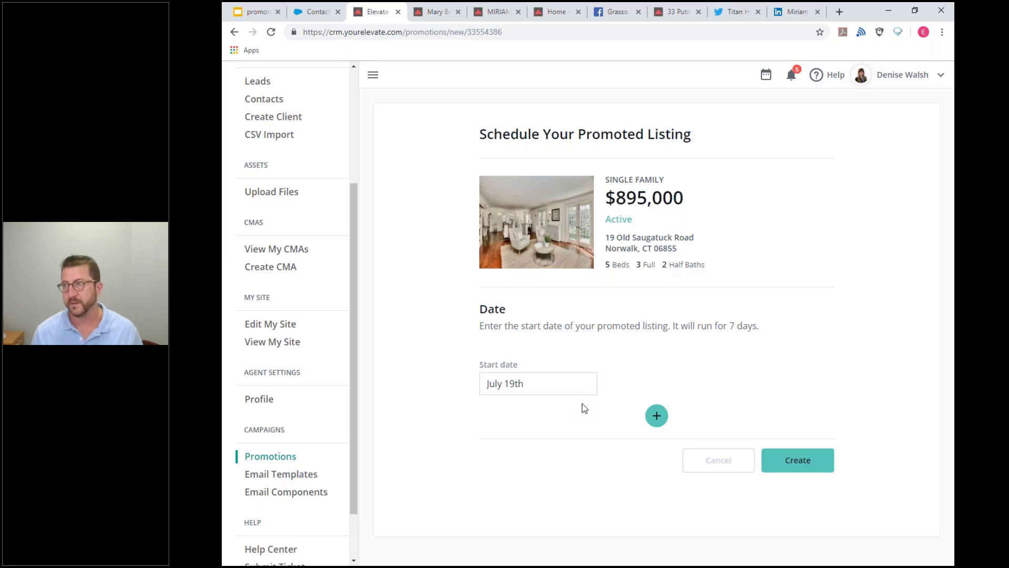
{"action": "left_click", "coordinate": [794, 460]}
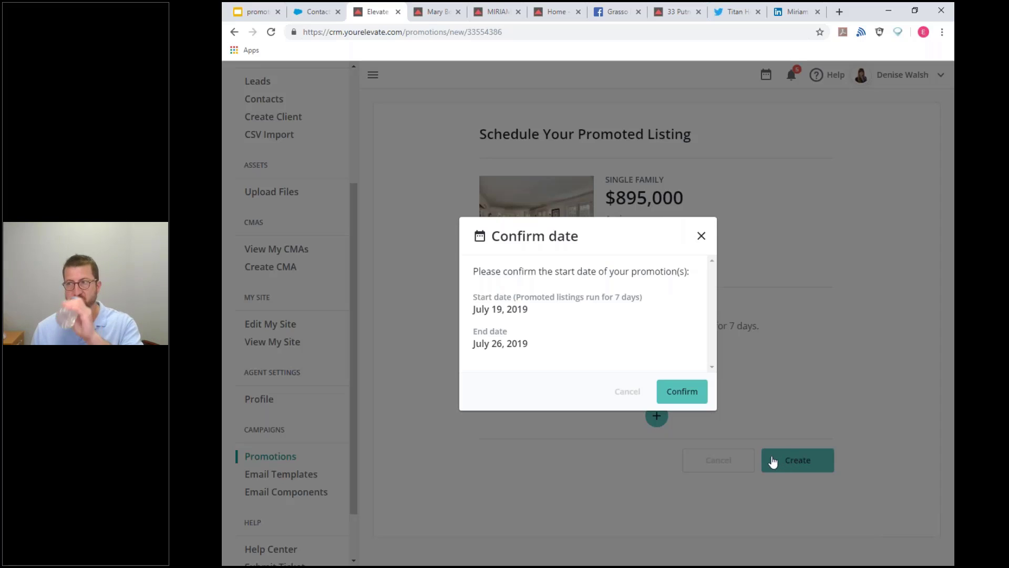
{"action": "left_click", "coordinate": [691, 392]}
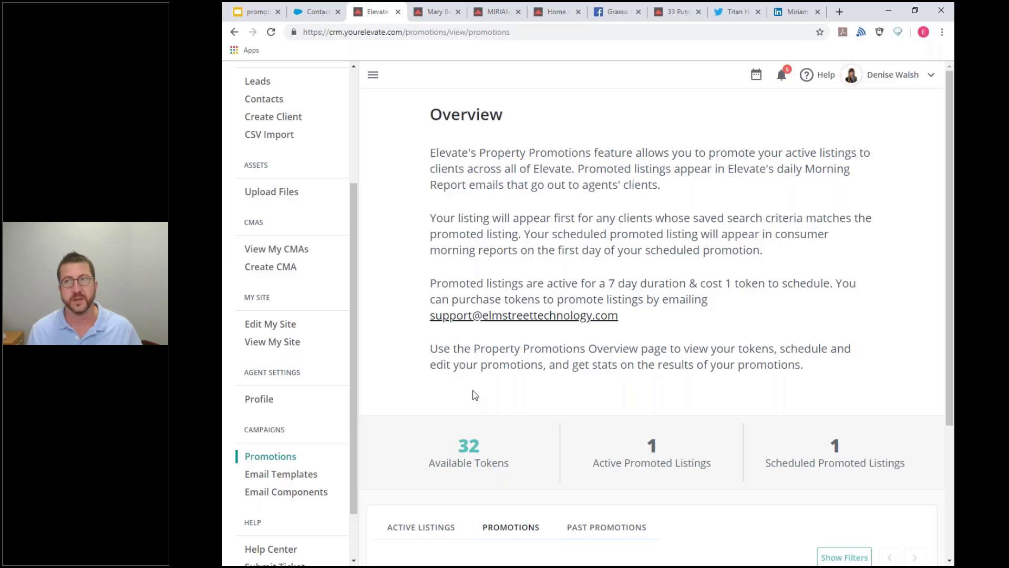
{"action": "left_click_drag", "start_coordinate": [351, 324], "coordinate": [353, 262]}
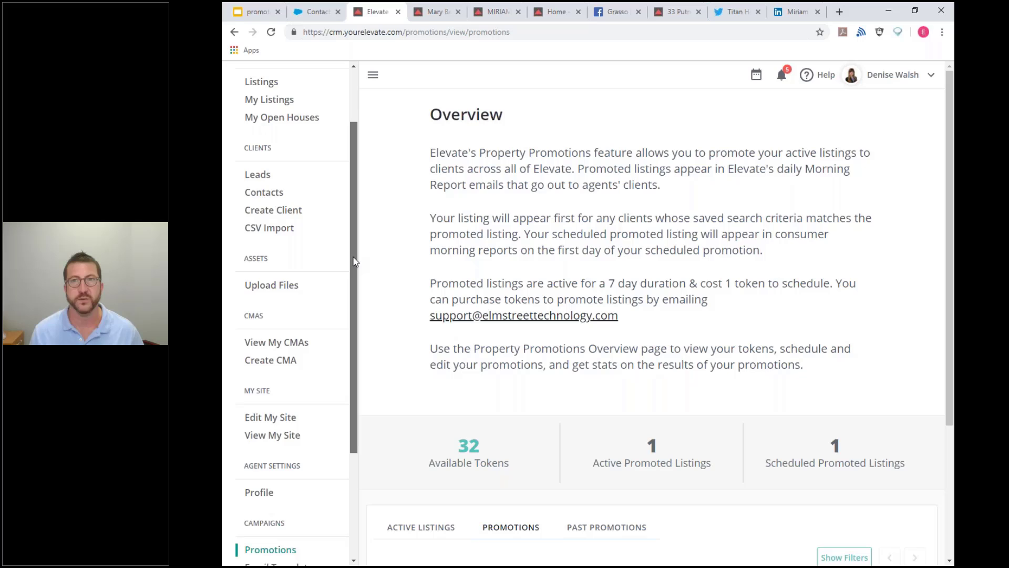
{"action": "left_click_drag", "start_coordinate": [354, 262], "coordinate": [351, 200]}
{"action": "left_click", "coordinate": [269, 278]}
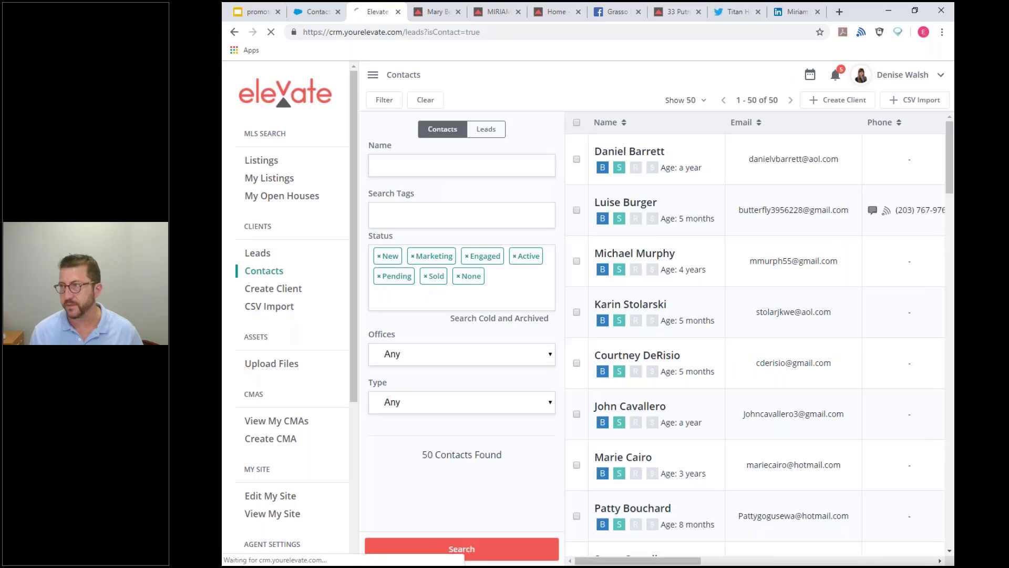
{"action": "left_click", "coordinate": [653, 354]}
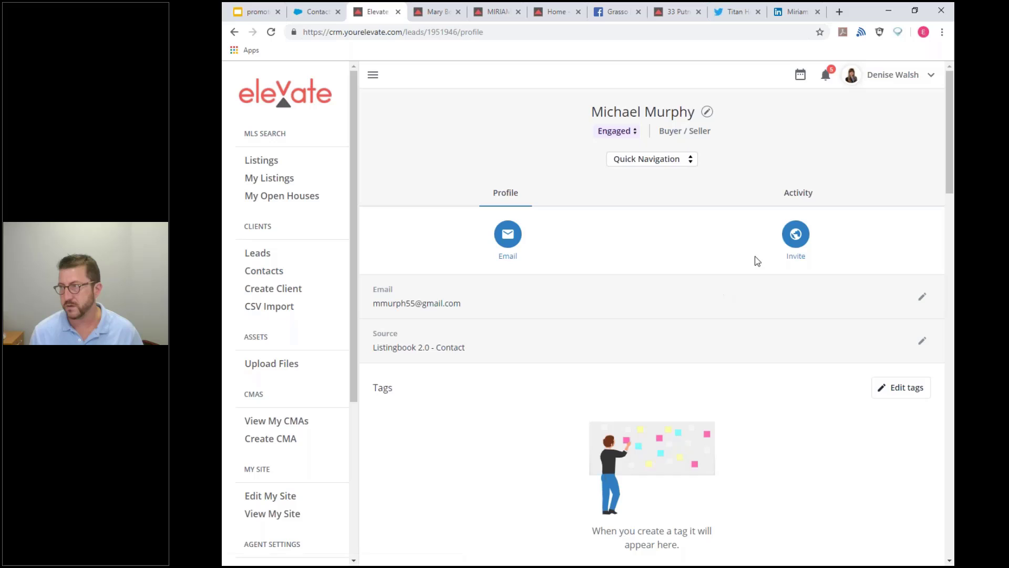
{"action": "left_click", "coordinate": [794, 197]}
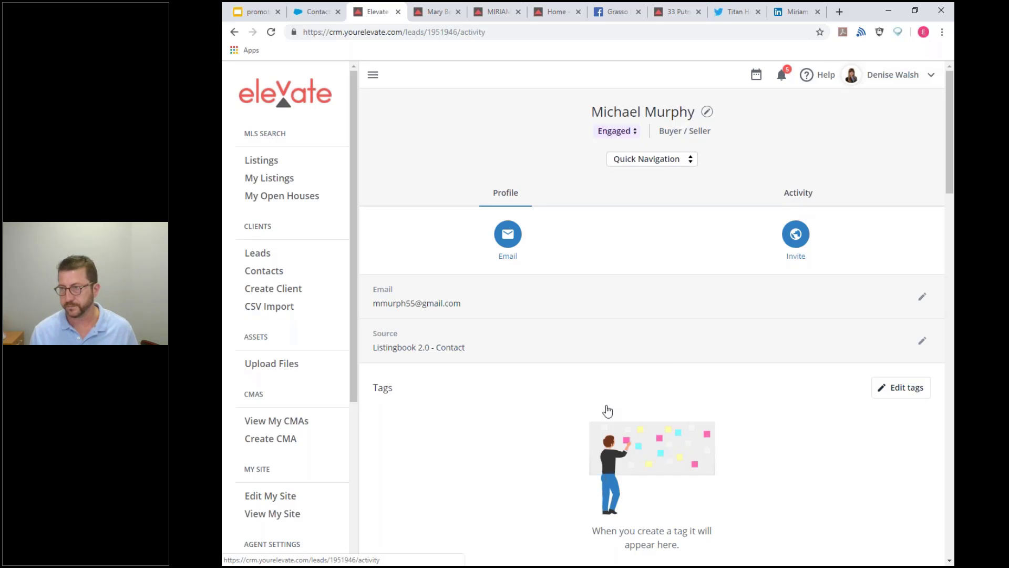
{"action": "scroll", "coordinate": [608, 411], "scroll_direction": "down", "scroll_amount": 1}
{"action": "scroll", "coordinate": [607, 411], "scroll_direction": "down", "scroll_amount": 5}
{"action": "scroll", "coordinate": [607, 411], "scroll_direction": "down", "scroll_amount": 3}
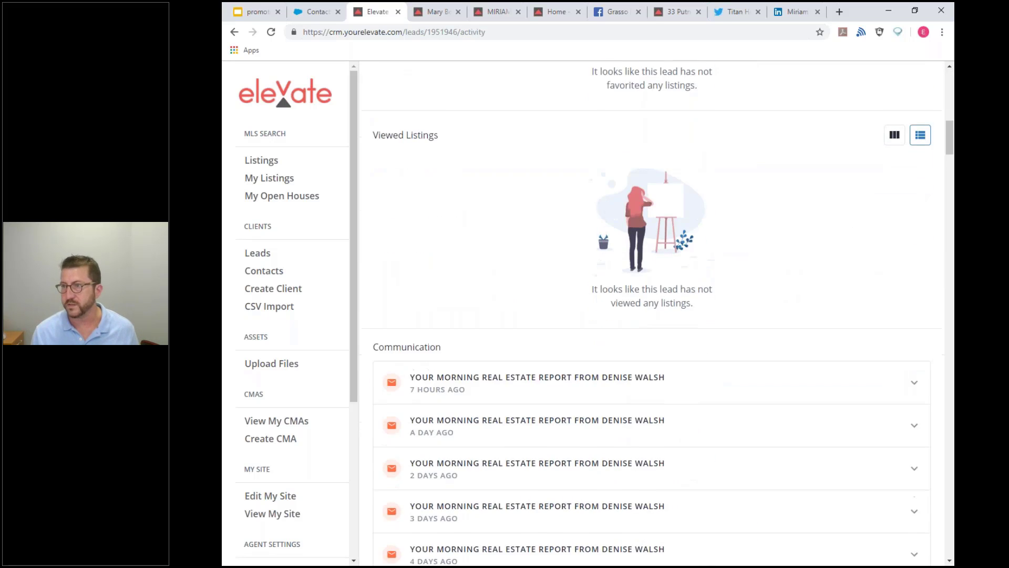
{"action": "scroll", "coordinate": [608, 410], "scroll_direction": "down", "scroll_amount": 3}
{"action": "scroll", "coordinate": [504, 242], "scroll_direction": "up", "scroll_amount": 2}
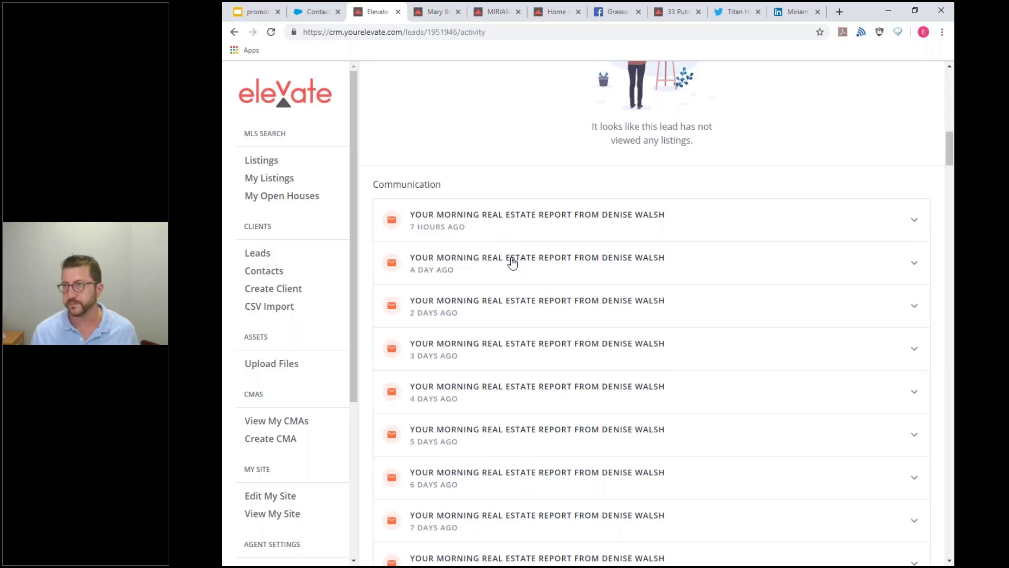
Expand the 'A day ago' morning report email, then return to Property Promotions
{"action": "left_click", "coordinate": [512, 263]}
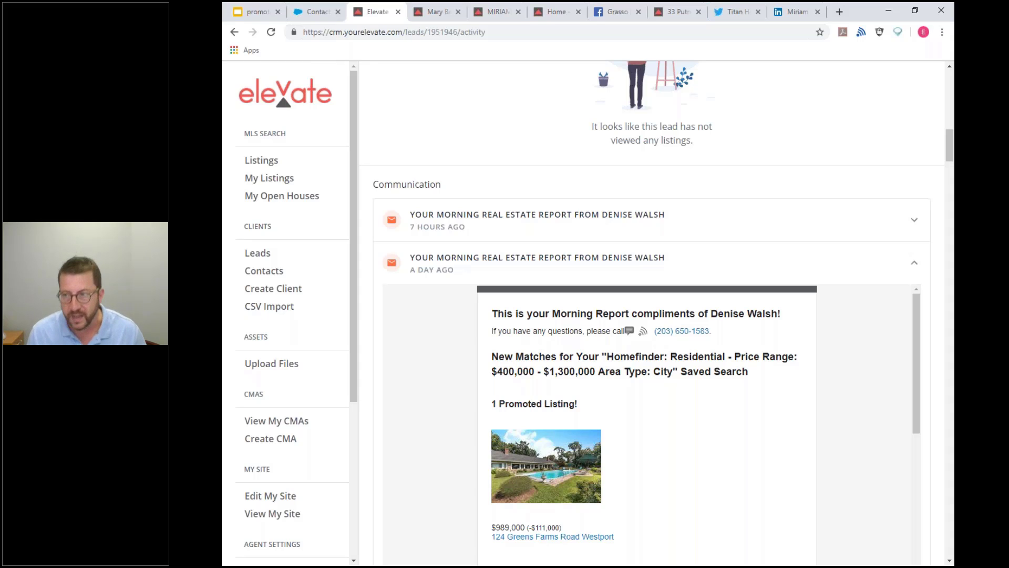
{"action": "scroll", "coordinate": [611, 447], "scroll_direction": "down", "scroll_amount": 1}
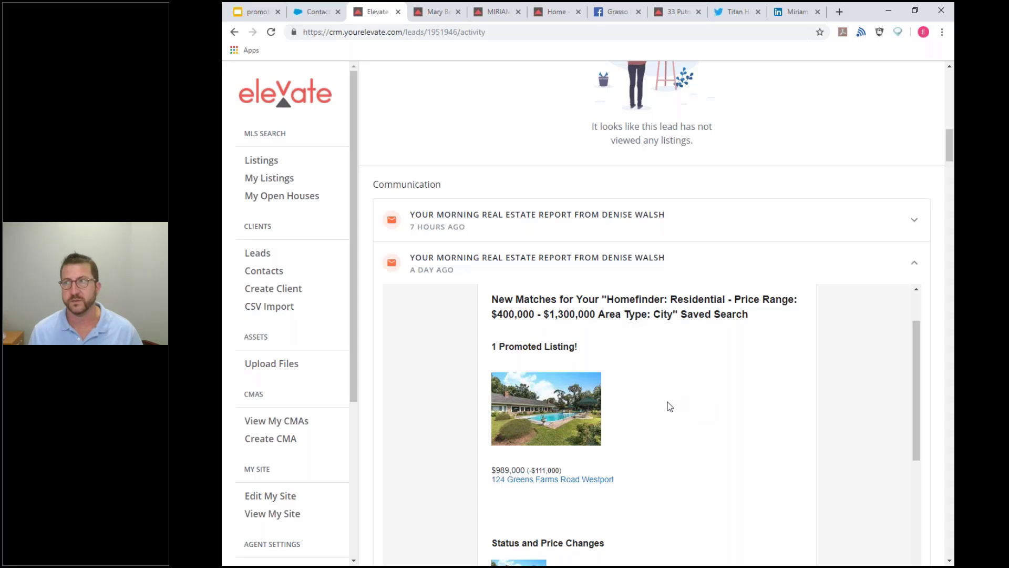
{"action": "scroll", "coordinate": [667, 405], "scroll_direction": "up", "scroll_amount": 1}
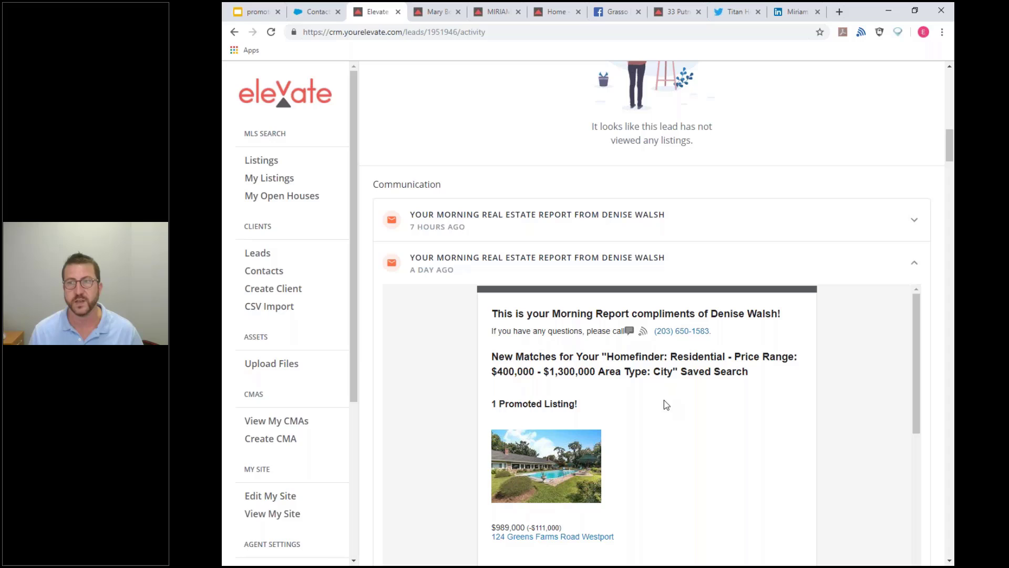
{"action": "scroll", "coordinate": [270, 367], "scroll_direction": "down", "scroll_amount": 3}
{"action": "left_click", "coordinate": [268, 399]}
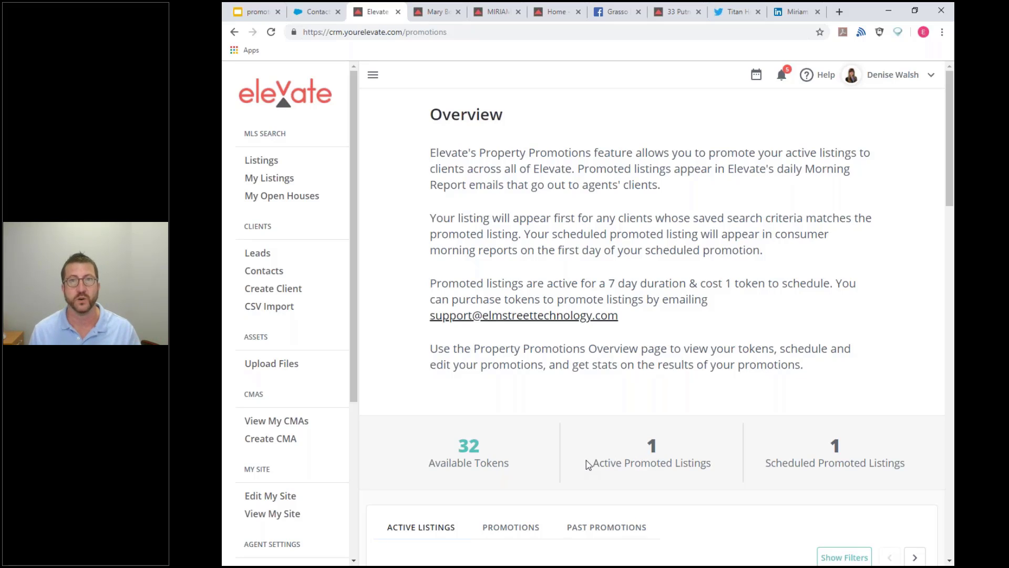
{"action": "scroll", "coordinate": [613, 457], "scroll_direction": "down", "scroll_amount": 3}
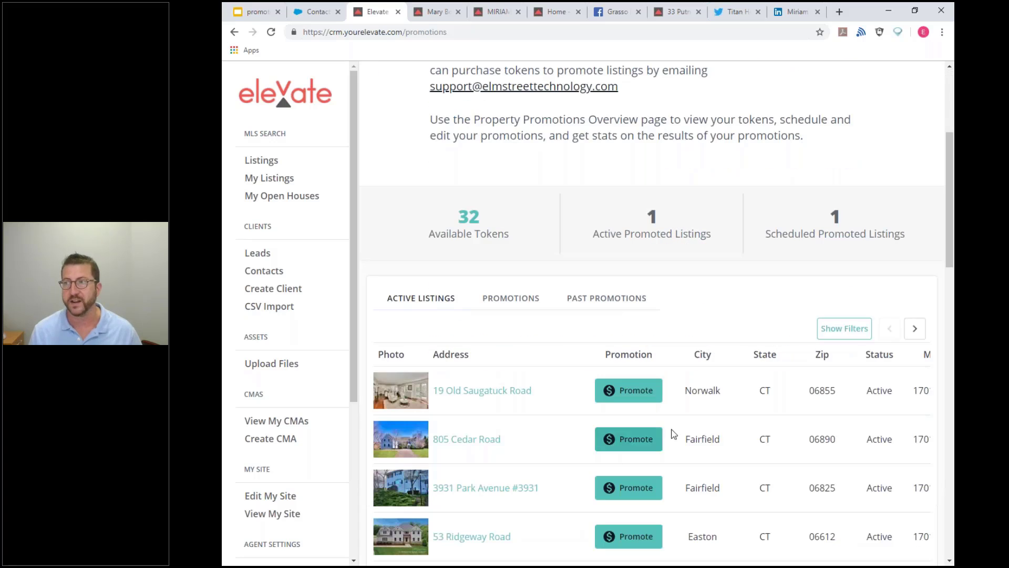
{"action": "left_click_drag", "start_coordinate": [953, 229], "coordinate": [952, 544]}
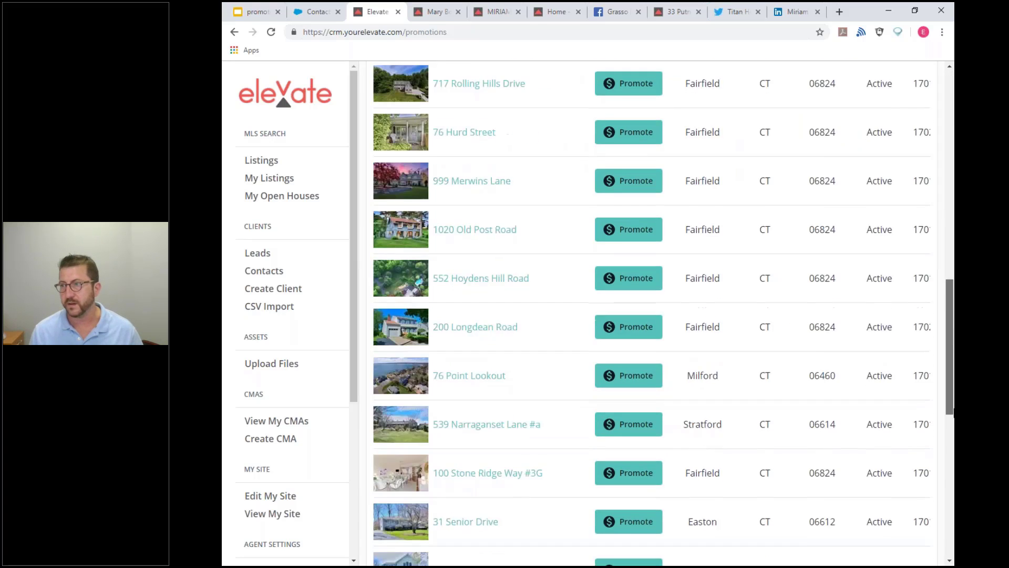
{"action": "left_click_drag", "start_coordinate": [694, 511], "coordinate": [820, 513]}
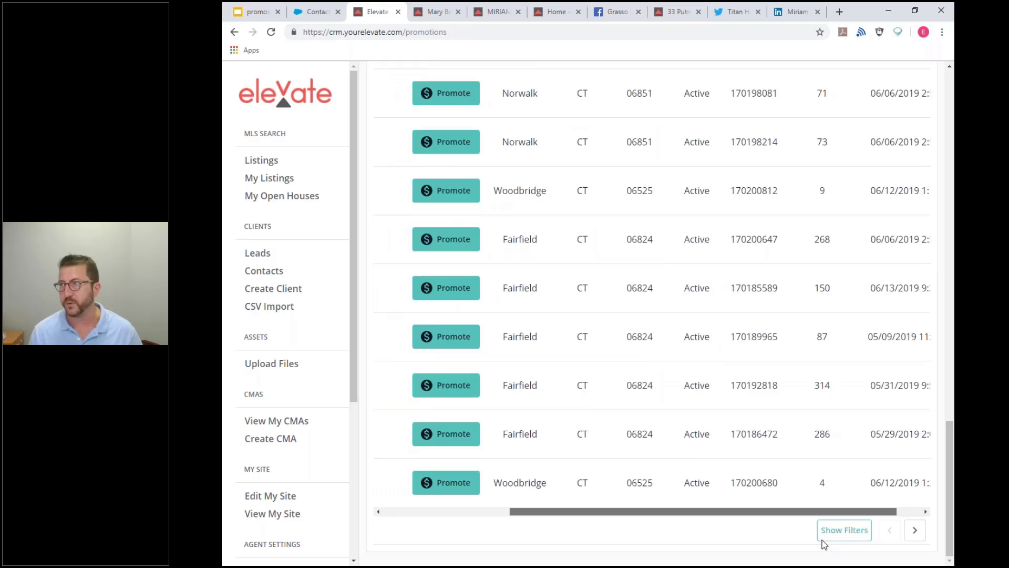
{"action": "scroll", "coordinate": [822, 541], "scroll_direction": "up", "scroll_amount": 4}
{"action": "scroll", "coordinate": [770, 466], "scroll_direction": "up", "scroll_amount": 2}
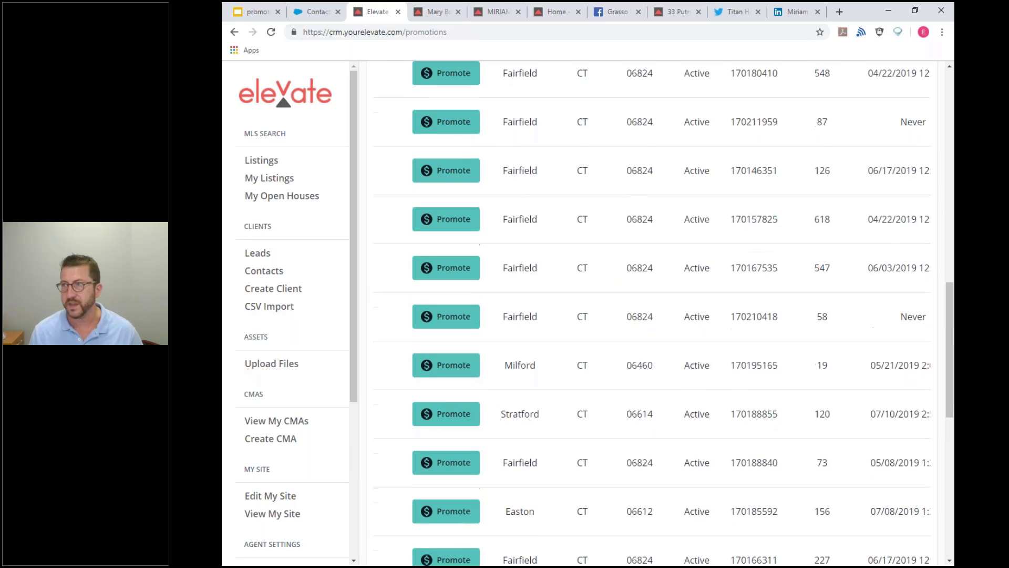
{"action": "scroll", "coordinate": [770, 466], "scroll_direction": "up", "scroll_amount": 2}
{"action": "scroll", "coordinate": [655, 315], "scroll_direction": "up", "scroll_amount": 1}
{"action": "scroll", "coordinate": [654, 316], "scroll_direction": "up", "scroll_amount": 1}
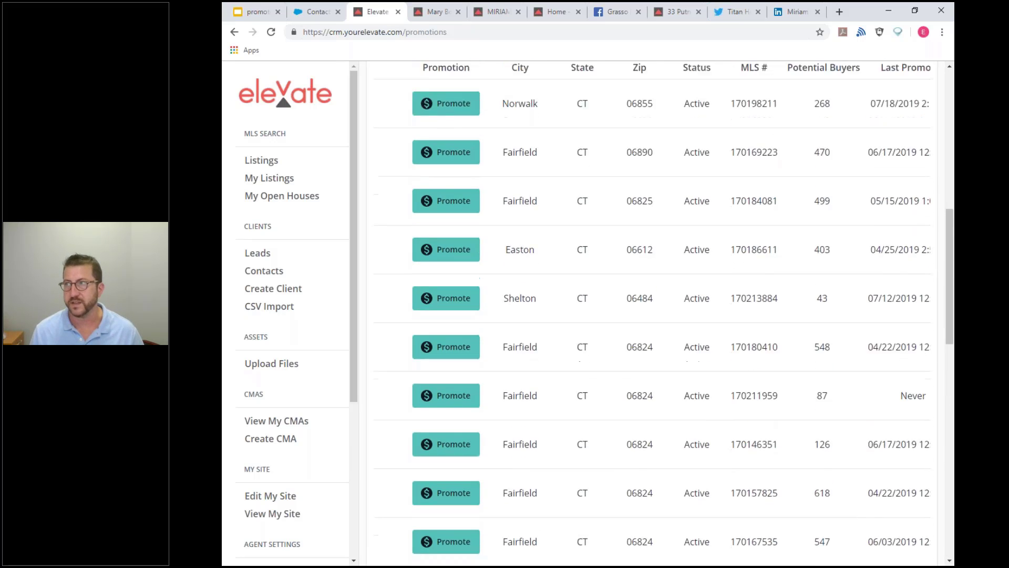
{"action": "scroll", "coordinate": [655, 316], "scroll_direction": "up", "scroll_amount": 2}
{"action": "scroll", "coordinate": [655, 315], "scroll_direction": "down", "scroll_amount": 2}
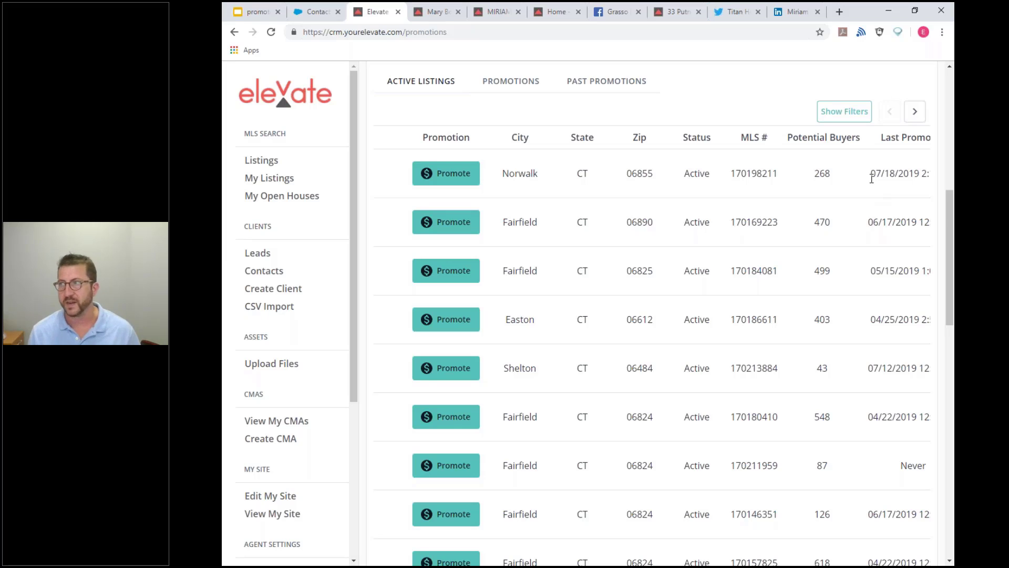
{"action": "scroll", "coordinate": [685, 394], "scroll_direction": "up", "scroll_amount": 2}
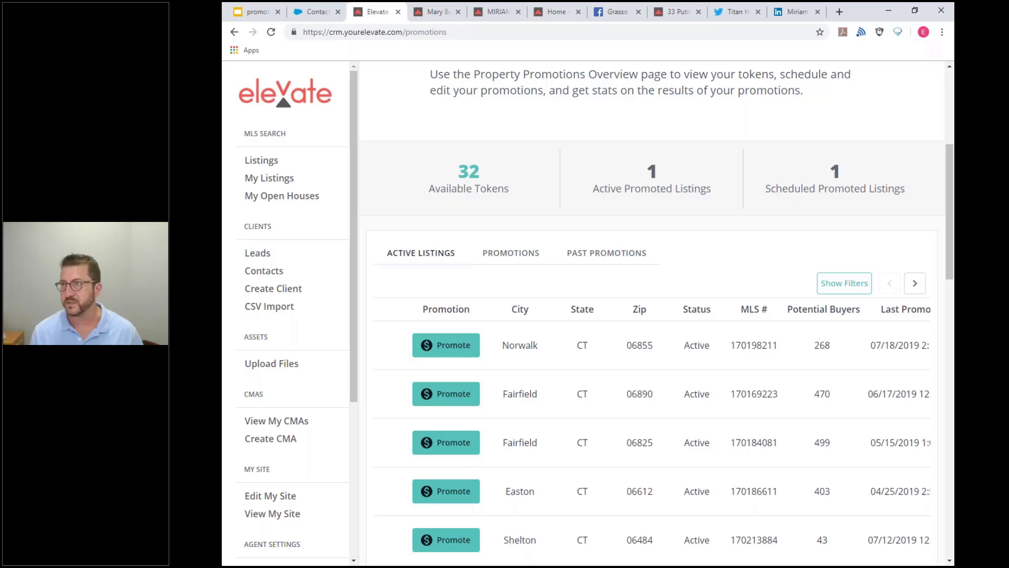
{"action": "left_click", "coordinate": [519, 259]}
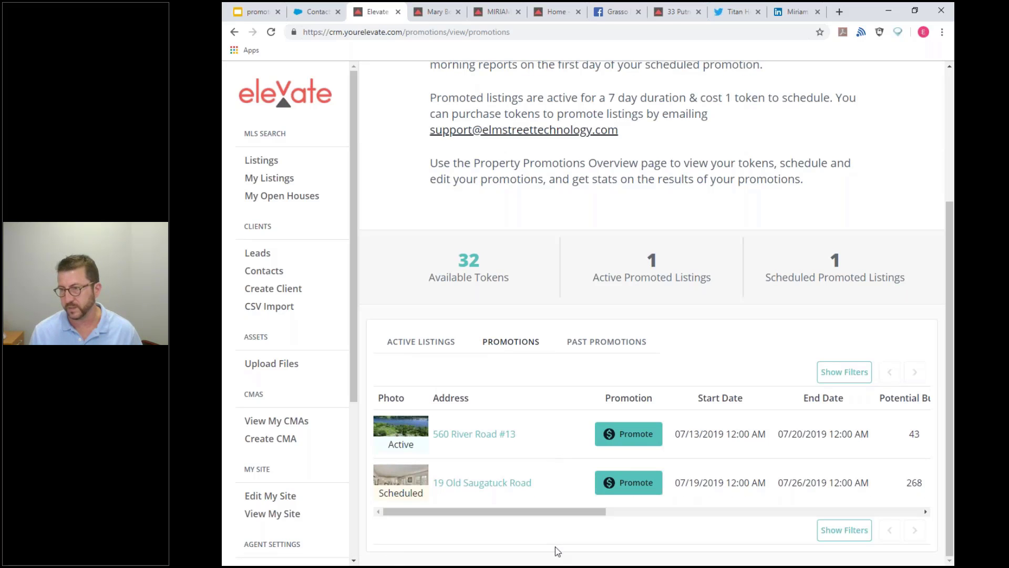
{"action": "mouse_move", "coordinate": [559, 513]}
{"action": "left_mouse_down"}
{"action": "mouse_move", "coordinate": [672, 526]}
{"action": "mouse_move", "coordinate": [798, 520]}
{"action": "mouse_move", "coordinate": [537, 521]}
{"action": "left_mouse_up"}
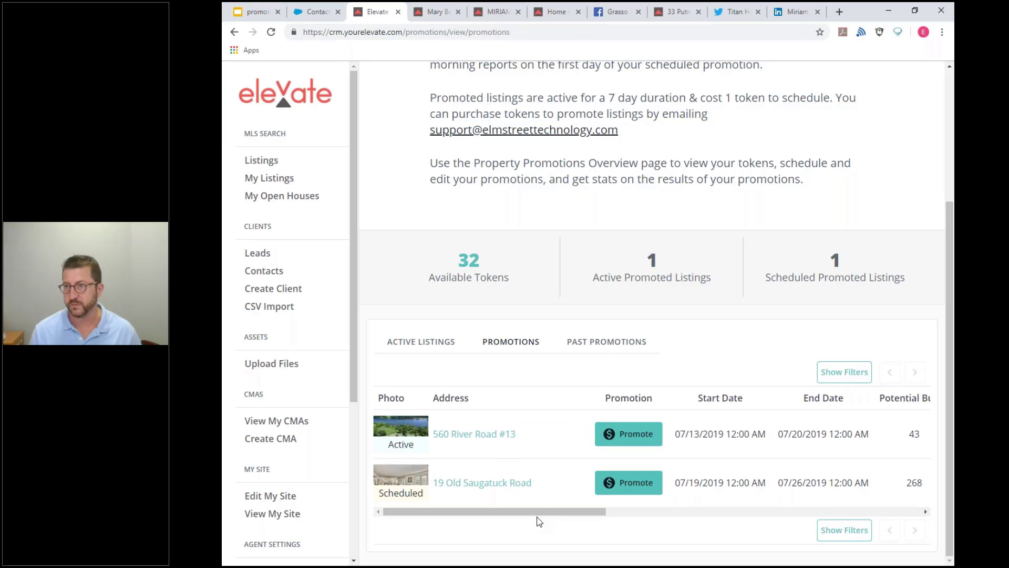
Sort past promotions by views, descending, topped by MLS 170184081 with 49 views
{"action": "left_click", "coordinate": [604, 346]}
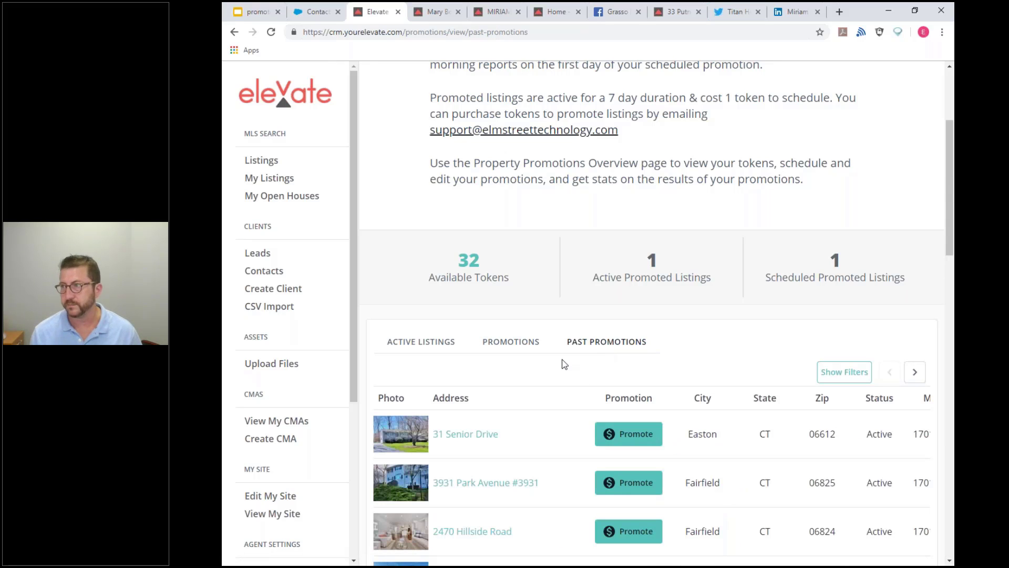
{"action": "scroll", "coordinate": [562, 360], "scroll_direction": "down", "scroll_amount": 2}
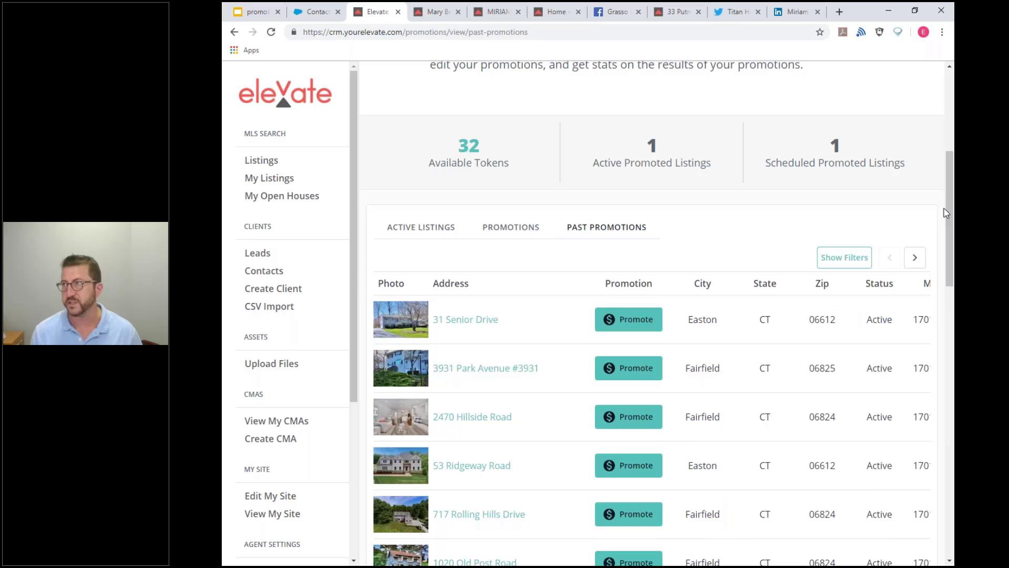
{"action": "left_click_drag", "start_coordinate": [950, 215], "coordinate": [946, 510]}
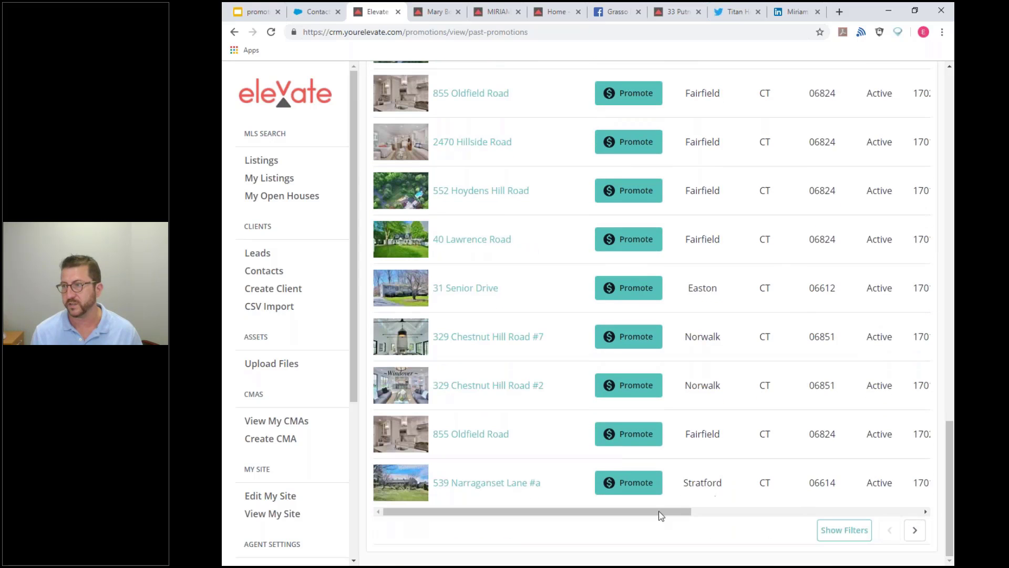
{"action": "left_click_drag", "start_coordinate": [647, 512], "coordinate": [842, 520]}
{"action": "scroll", "coordinate": [789, 464], "scroll_direction": "up", "scroll_amount": 5}
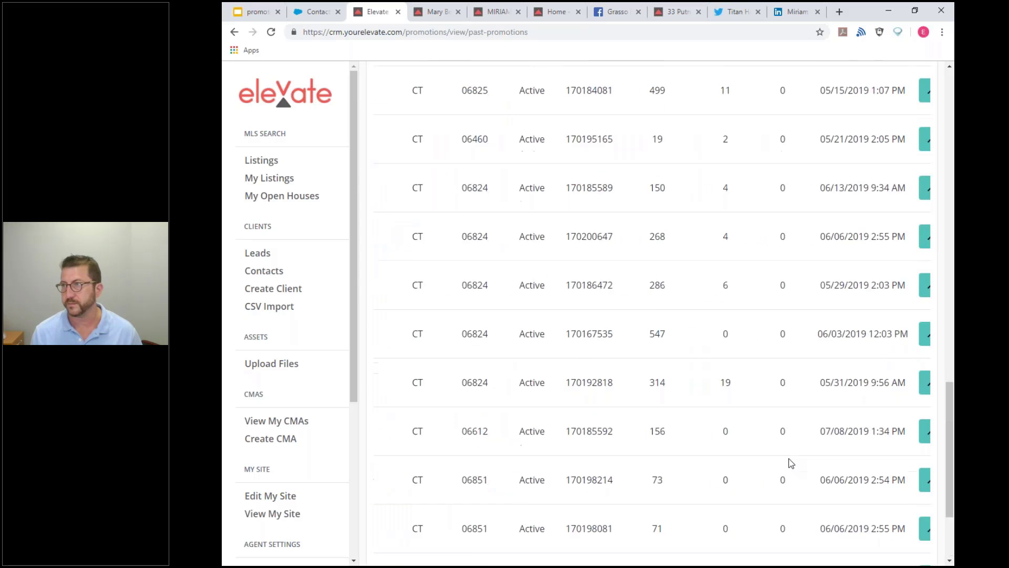
{"action": "scroll", "coordinate": [789, 464], "scroll_direction": "up", "scroll_amount": 3}
{"action": "scroll", "coordinate": [789, 464], "scroll_direction": "up", "scroll_amount": 5}
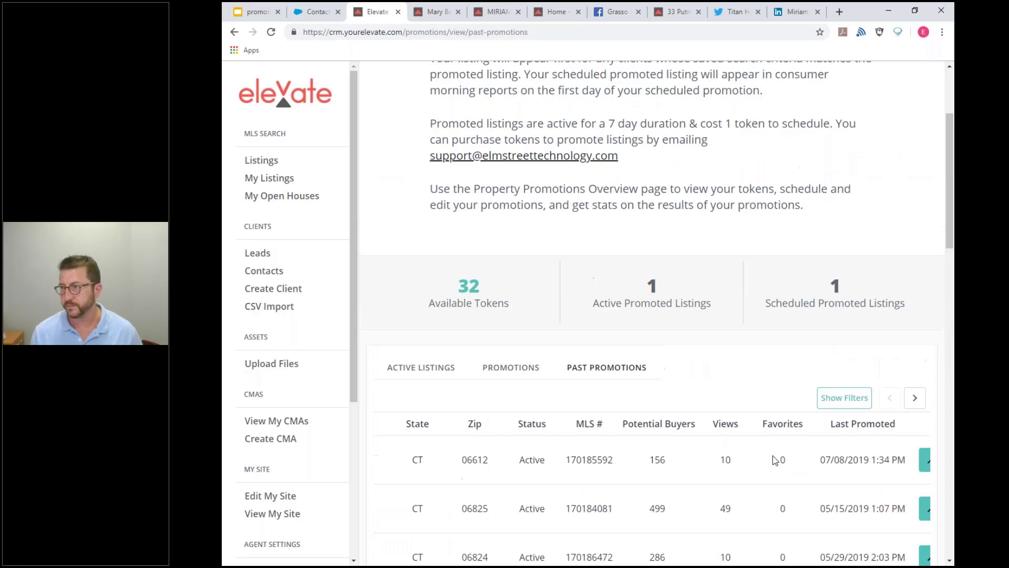
{"action": "left_click", "coordinate": [731, 432]}
{"action": "left_click", "coordinate": [731, 432]}
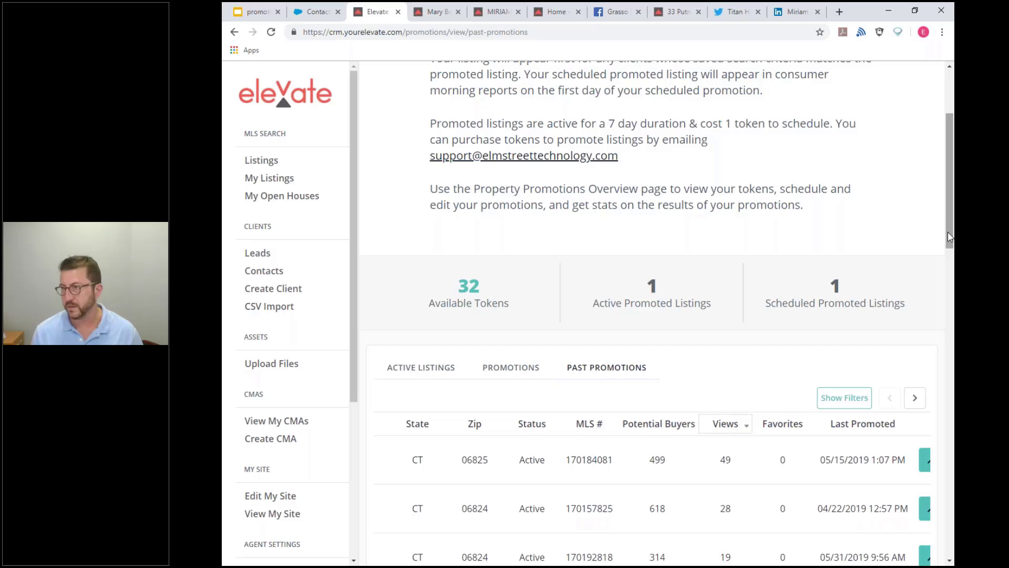
{"action": "scroll", "coordinate": [950, 236], "scroll_direction": "down", "scroll_amount": 2}
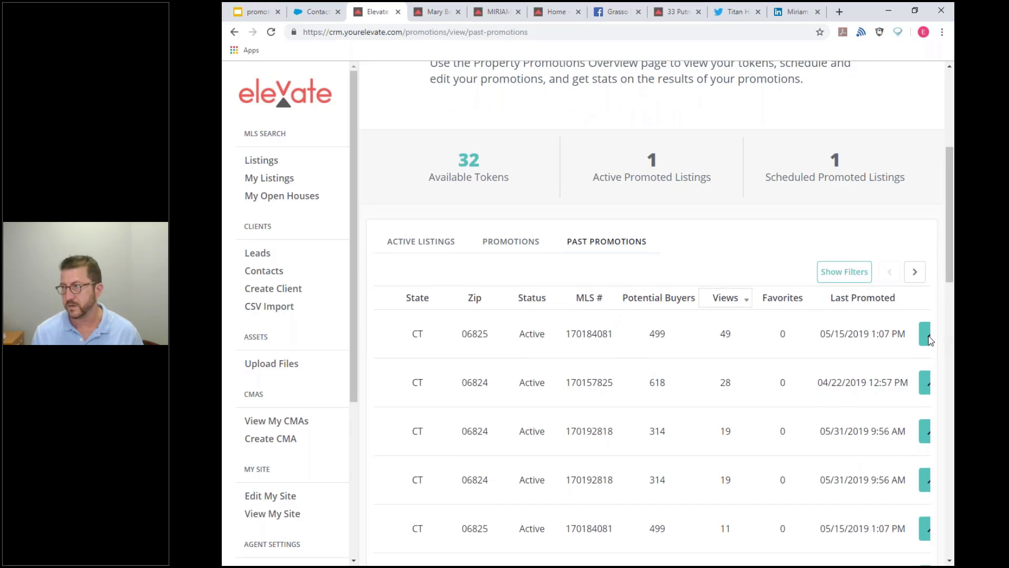
{"action": "left_click", "coordinate": [926, 335]}
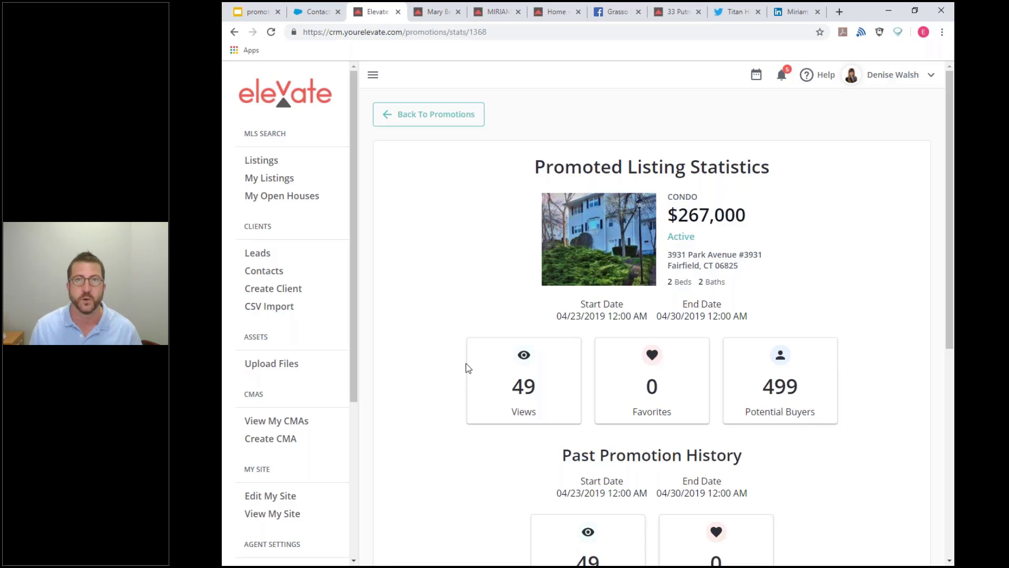
{"action": "scroll", "coordinate": [465, 364], "scroll_direction": "down", "scroll_amount": 1}
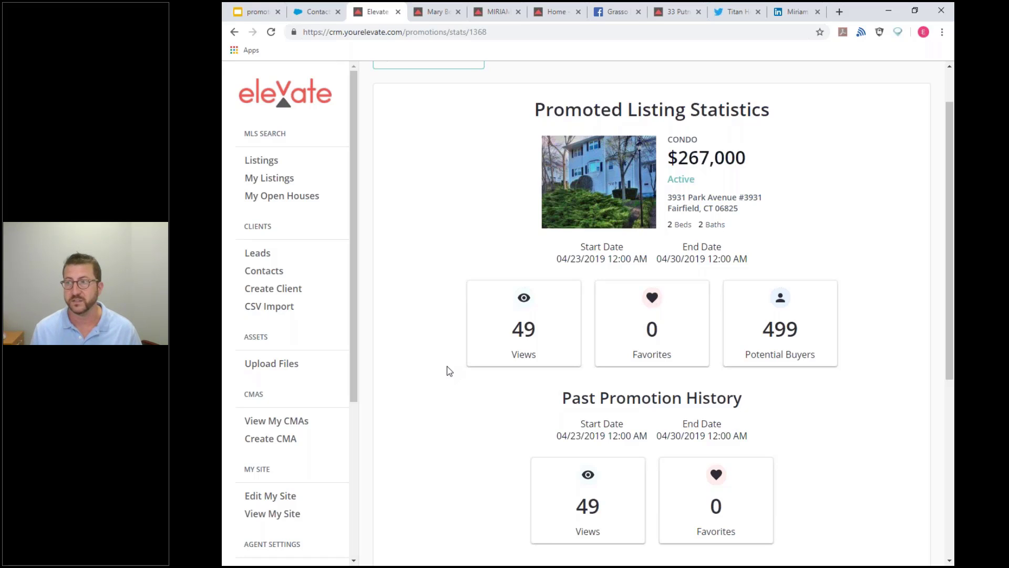
{"action": "scroll", "coordinate": [447, 370], "scroll_direction": "down", "scroll_amount": 2}
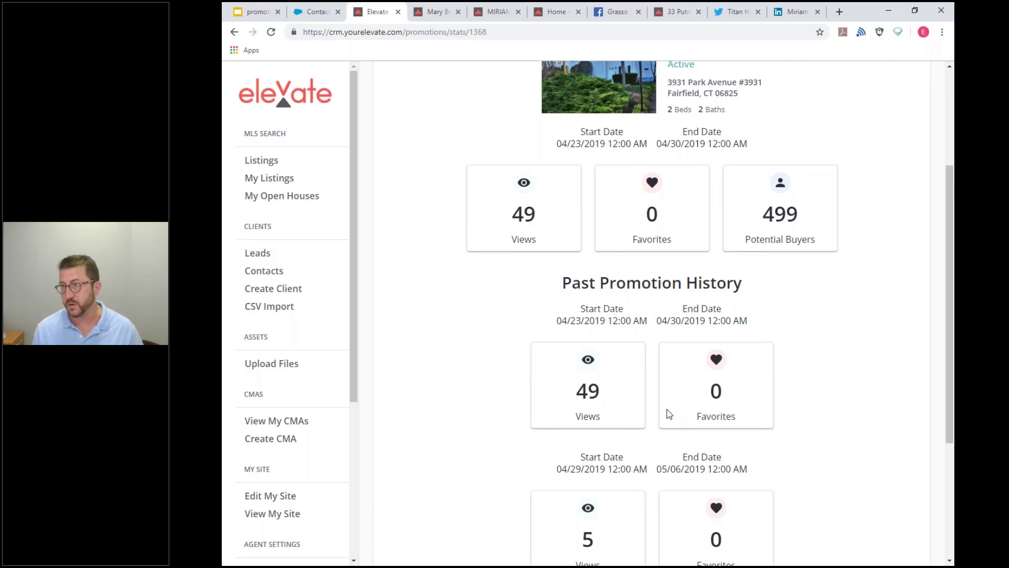
{"action": "scroll", "coordinate": [667, 412], "scroll_direction": "down", "scroll_amount": 1}
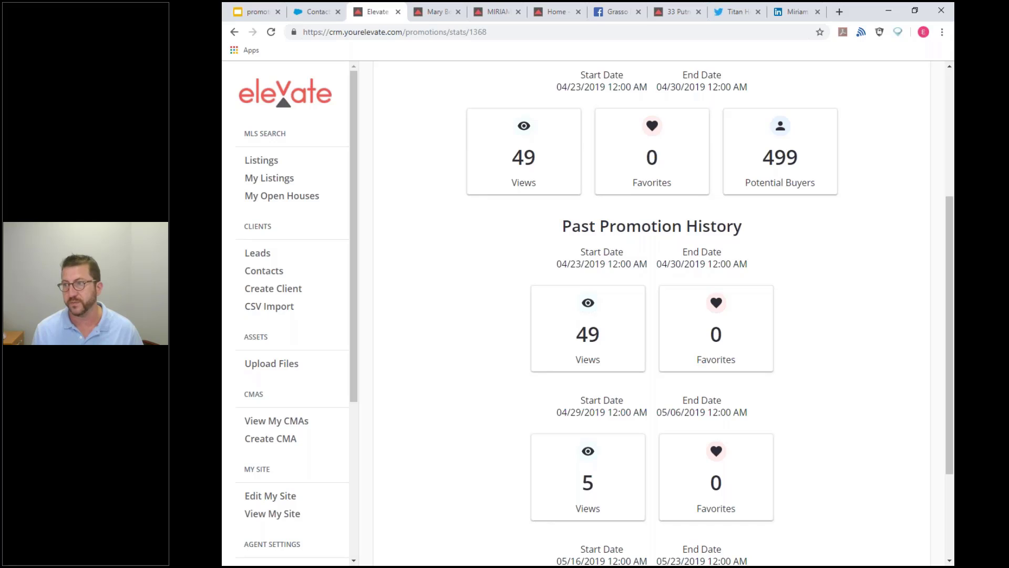
{"action": "scroll", "coordinate": [652, 315], "scroll_direction": "down", "scroll_amount": 2}
{"action": "scroll", "coordinate": [652, 316], "scroll_direction": "up", "scroll_amount": 2}
{"action": "scroll", "coordinate": [652, 316], "scroll_direction": "down", "scroll_amount": 1}
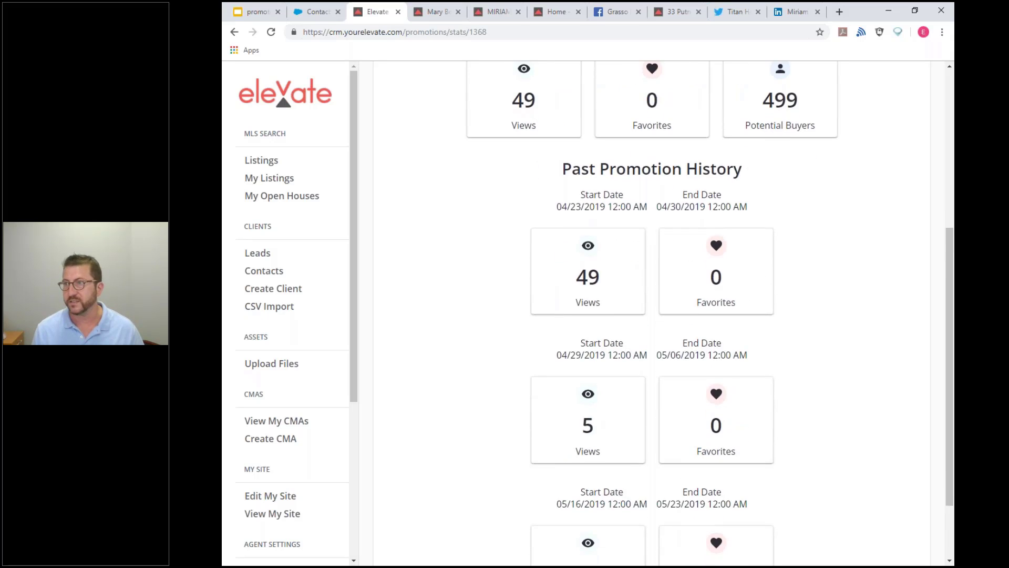
{"action": "scroll", "coordinate": [653, 316], "scroll_direction": "down", "scroll_amount": 1}
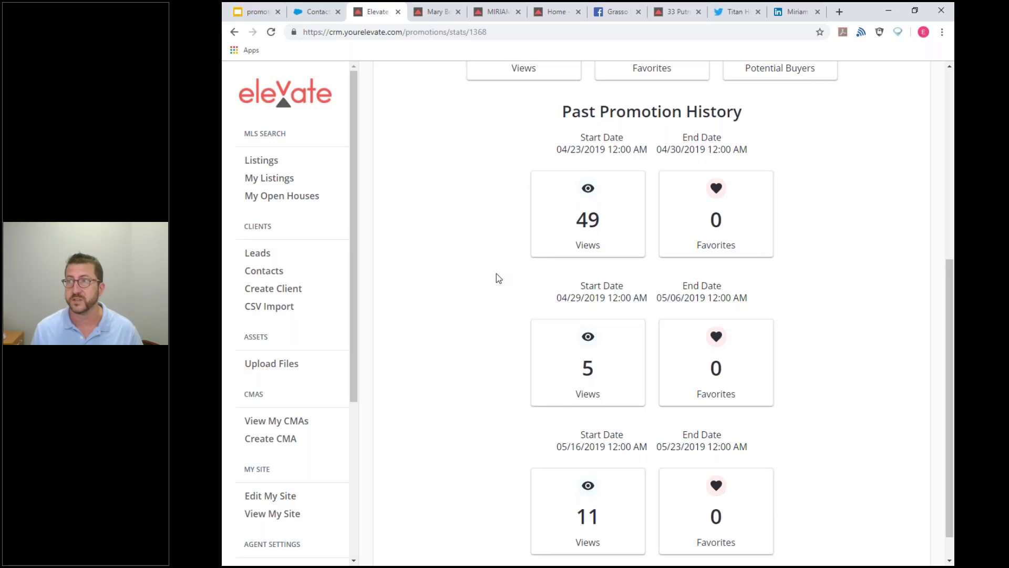
{"action": "scroll", "coordinate": [496, 276], "scroll_direction": "up", "scroll_amount": 2}
{"action": "scroll", "coordinate": [496, 279], "scroll_direction": "up", "scroll_amount": 1}
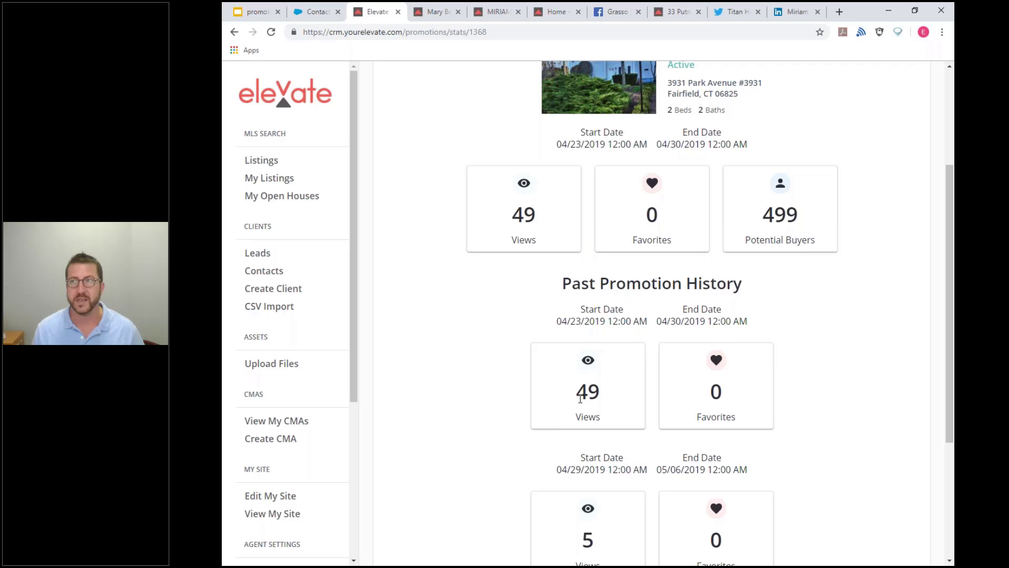
{"action": "scroll", "coordinate": [593, 222], "scroll_direction": "up", "scroll_amount": 2}
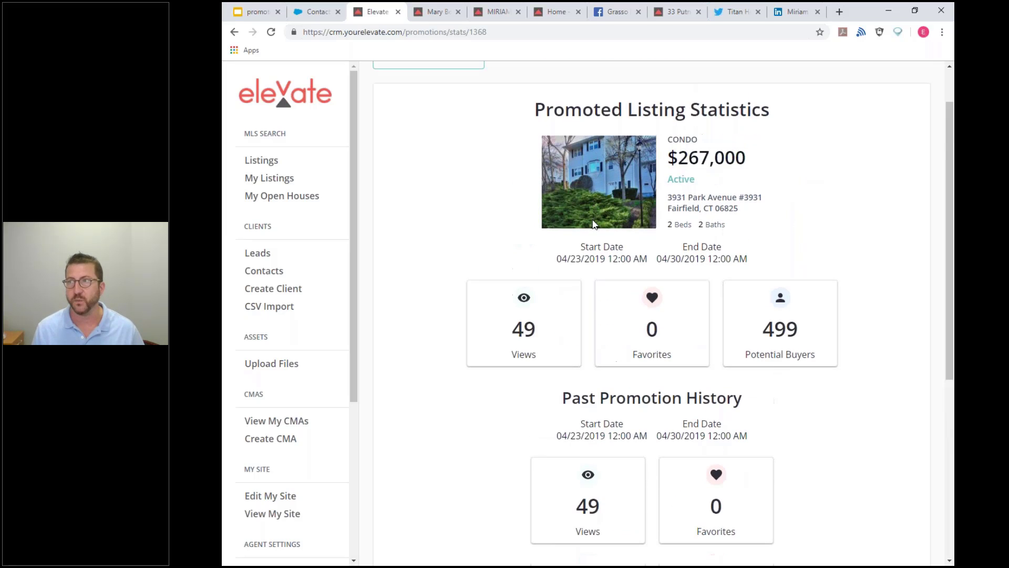